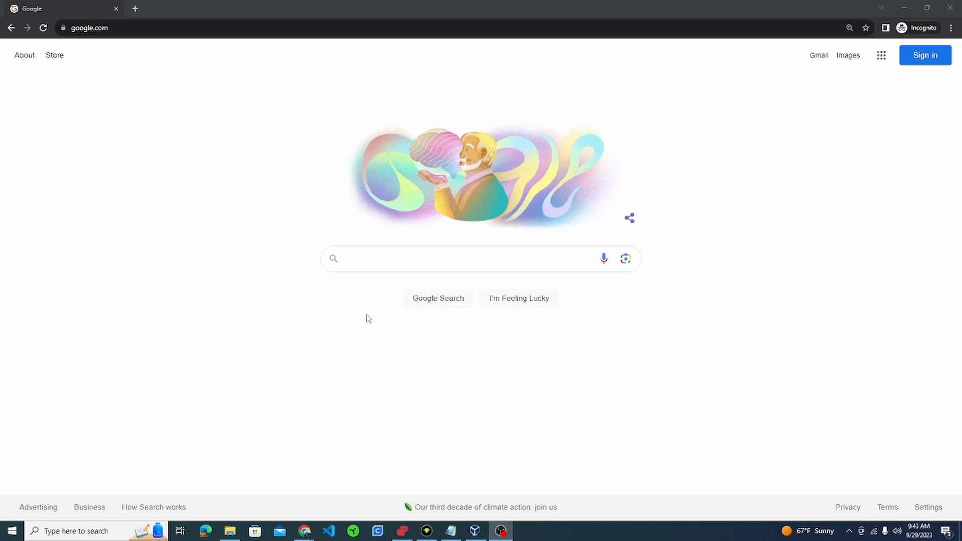
- Search Google for 'tail os'
left_click(361, 262)
type("ta")
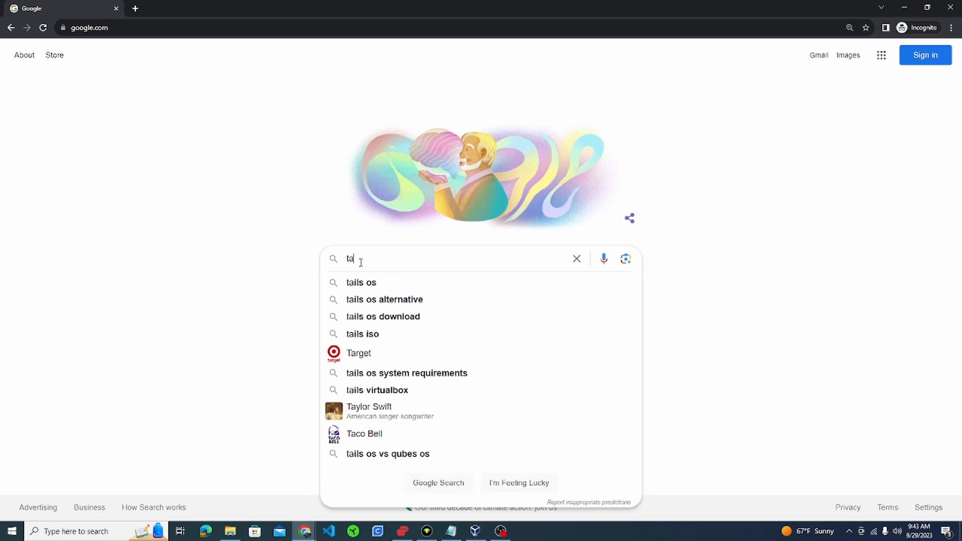
type("il os")
key("Return")
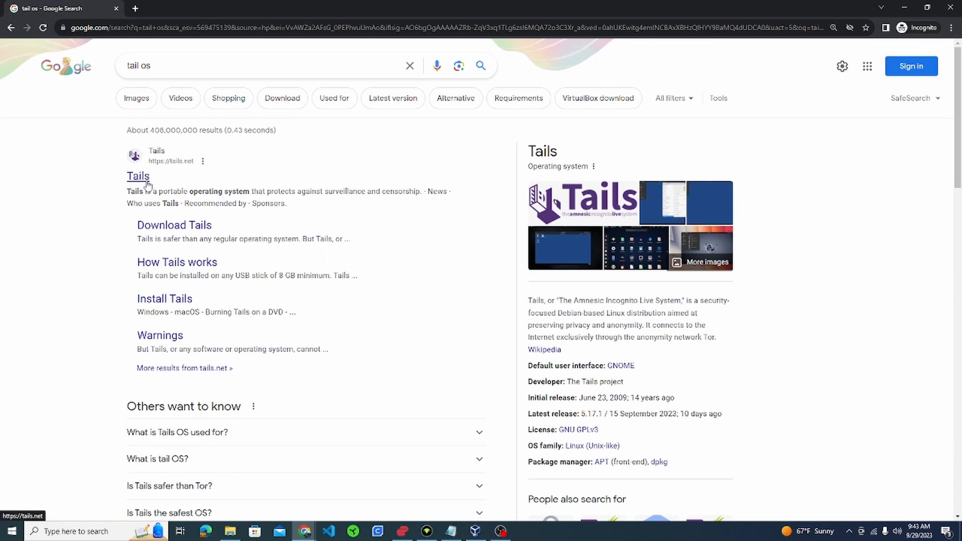
- Open tails.net, go to Install Tails, and open the 'Run Tails in a virtual machine' guide
left_click(145, 181)
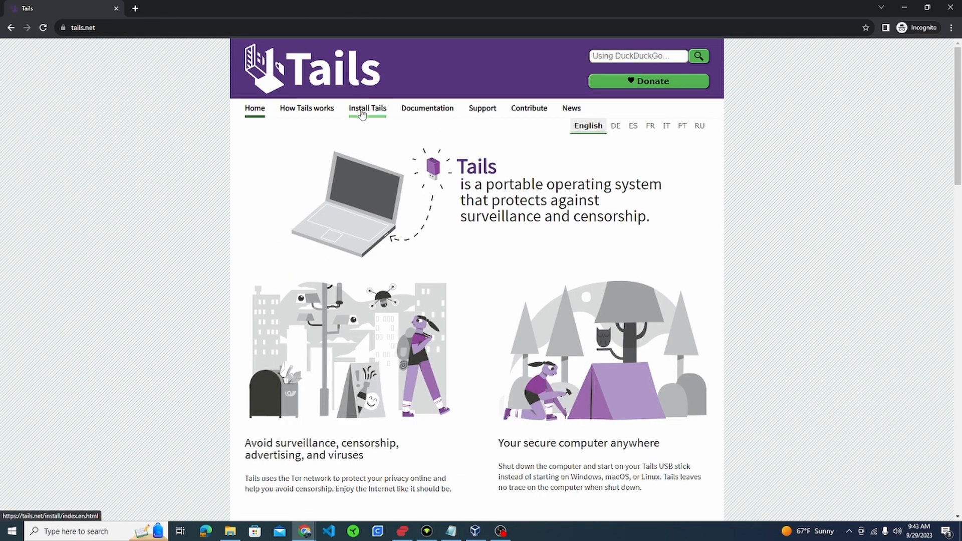
left_click(362, 114)
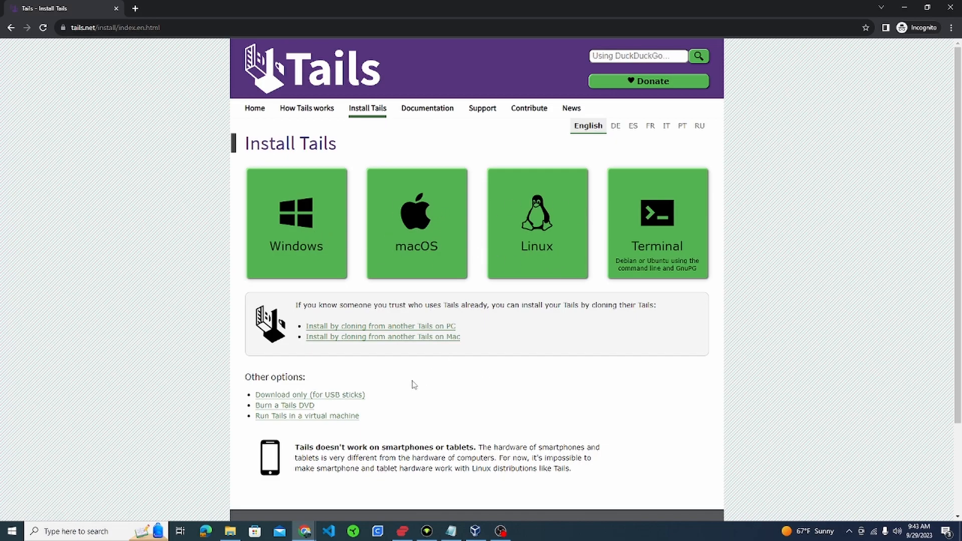
scroll(411, 384, "down", 1)
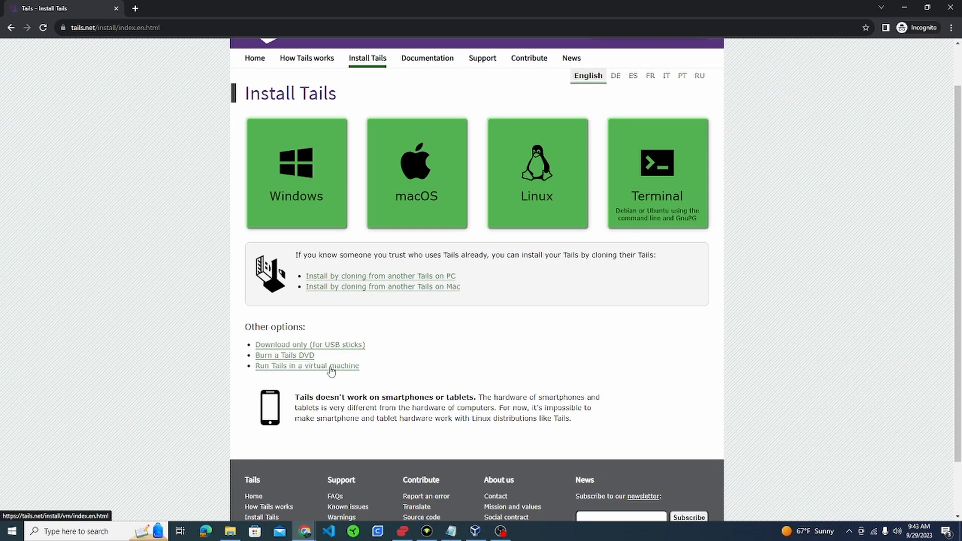
left_click(337, 371)
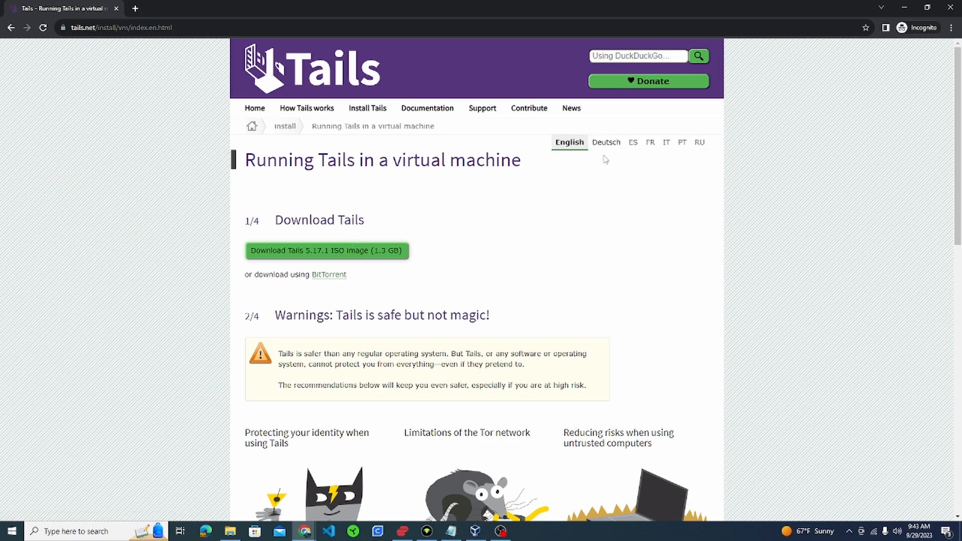
- Load the pasted virtualization documentation link at its #security section
left_click(186, 29)
type("https://tails.net/doc/advanced_topics/virtualization/index.en.html#security")
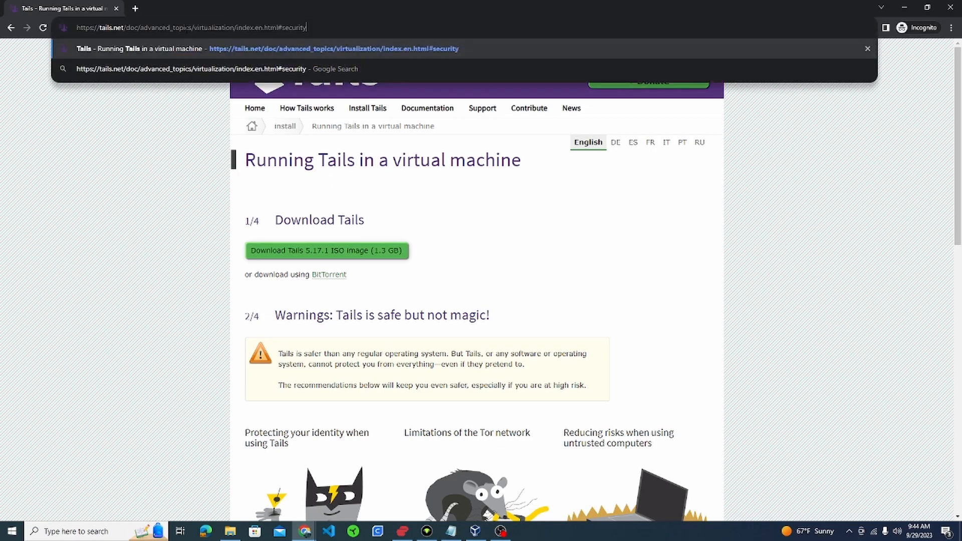
key("Return")
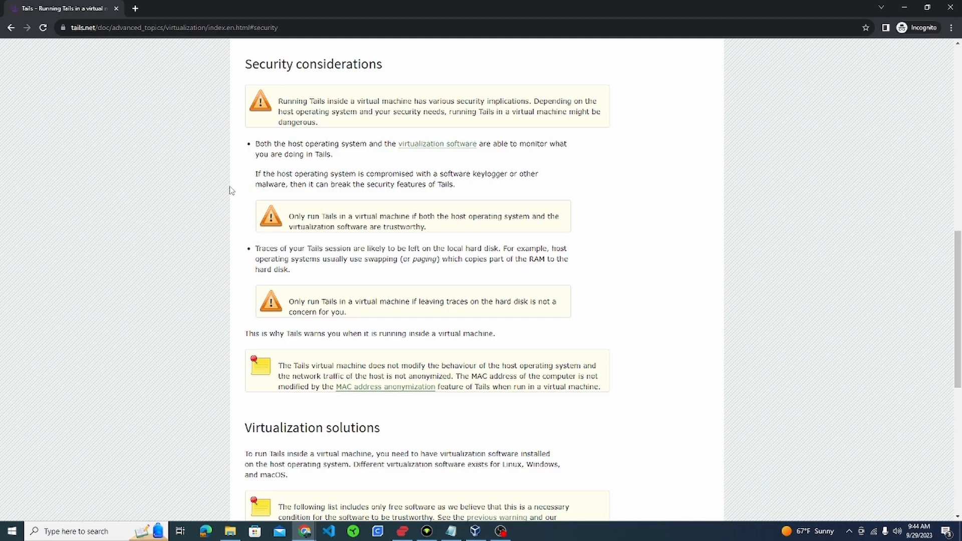
scroll(231, 190, "down", 1)
scroll(231, 190, "up", 1)
- Highlight the warnings about host monitoring and traces on the hard disk while reading
left_click_drag(332, 155, 252, 159)
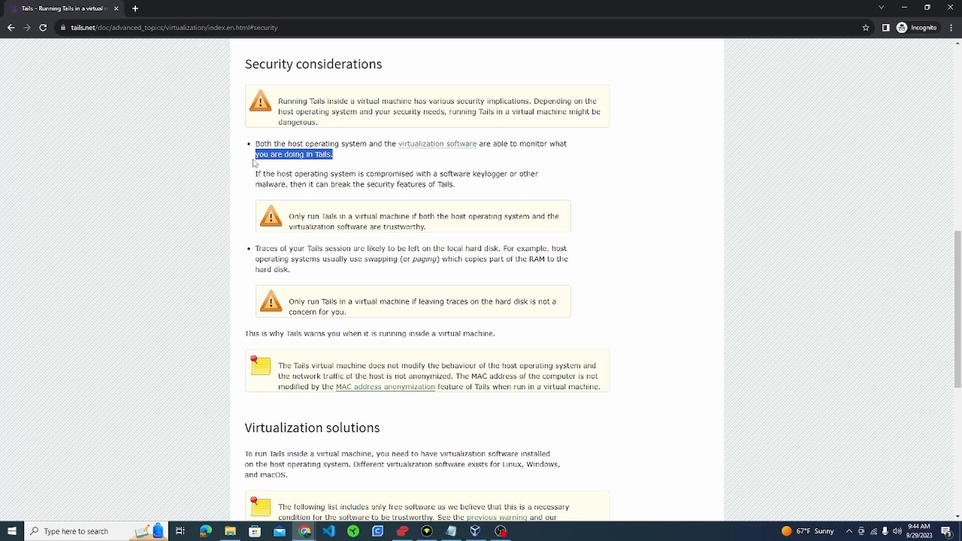
double_click(296, 174)
left_click_drag(347, 248, 500, 251)
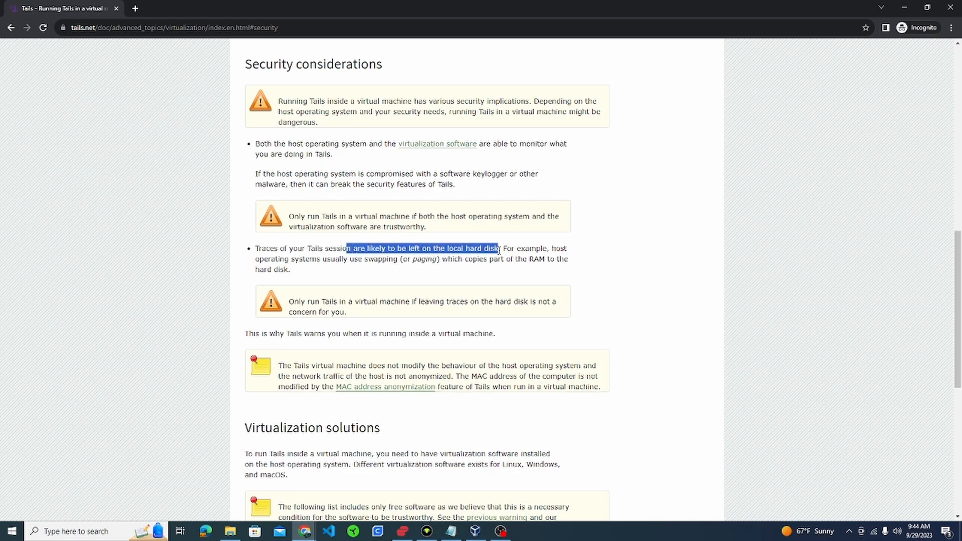
left_click(518, 276)
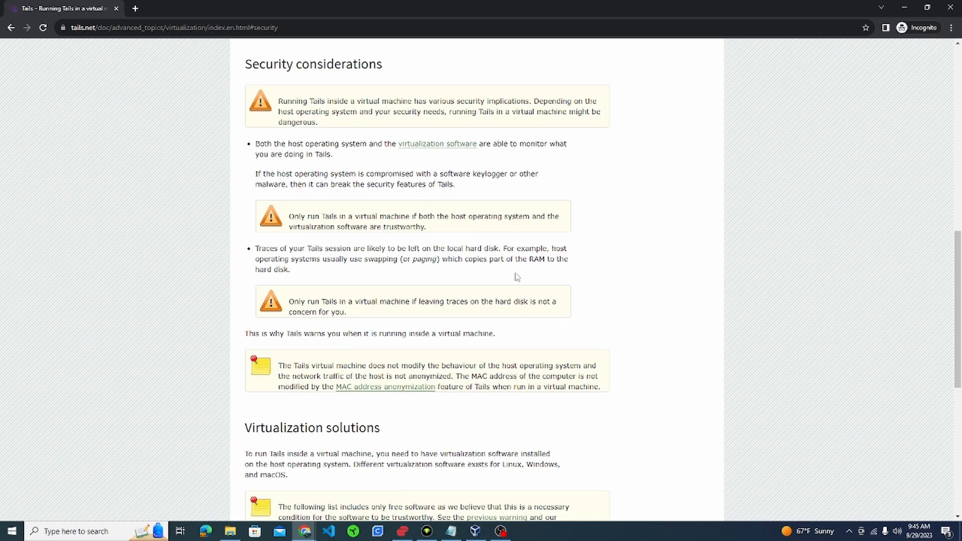
- Start a new VirtualBox machine from Machine > New and name it 'TAILS VM'
left_click(904, 10)
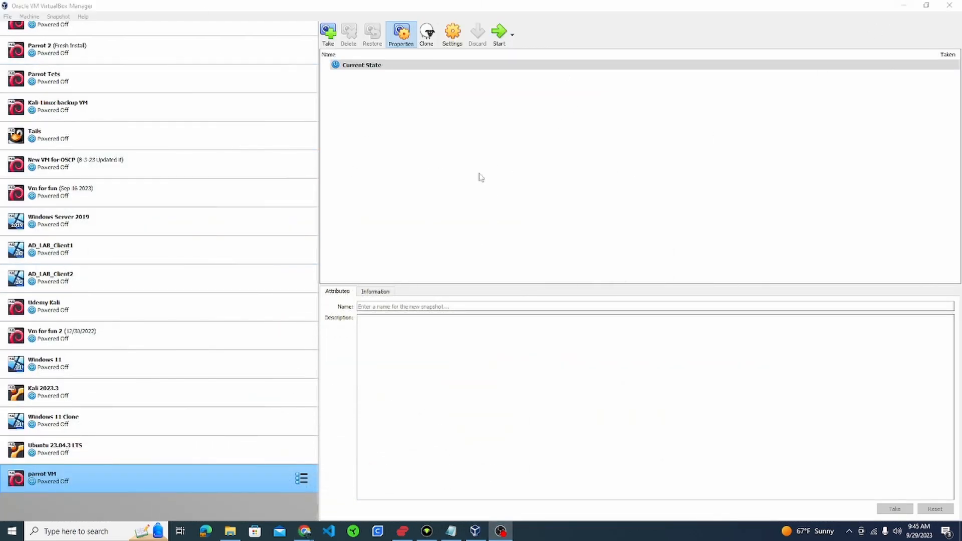
scroll(75, 193, "up", 2)
left_click(35, 18)
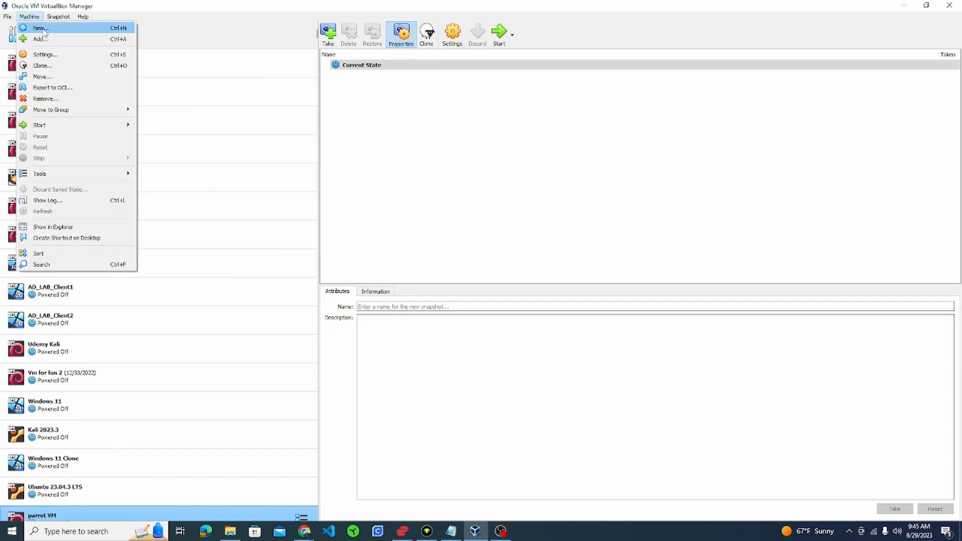
left_click(44, 29)
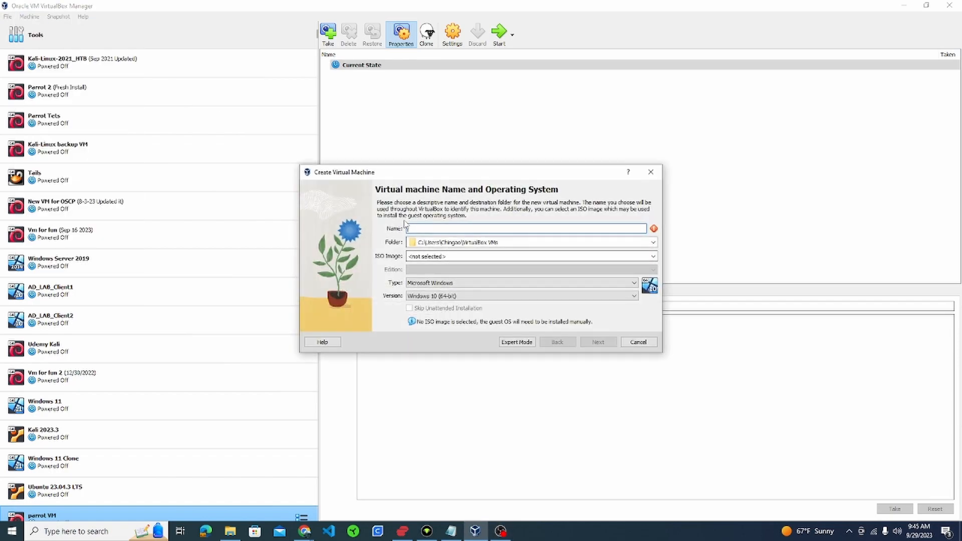
type("TAILS VM")
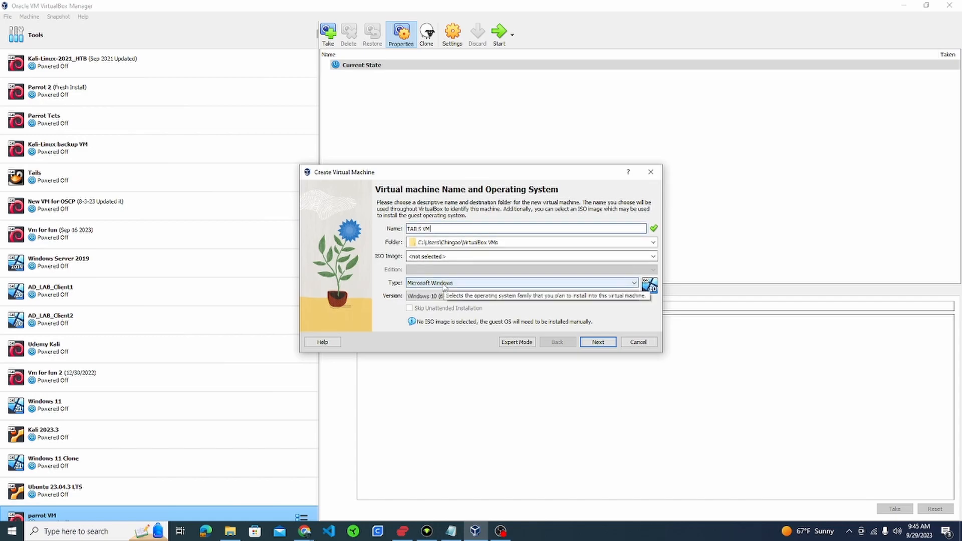
- Set the machine type to Linux, version Other Linux (64-bit), and continue to hardware
left_click(446, 284)
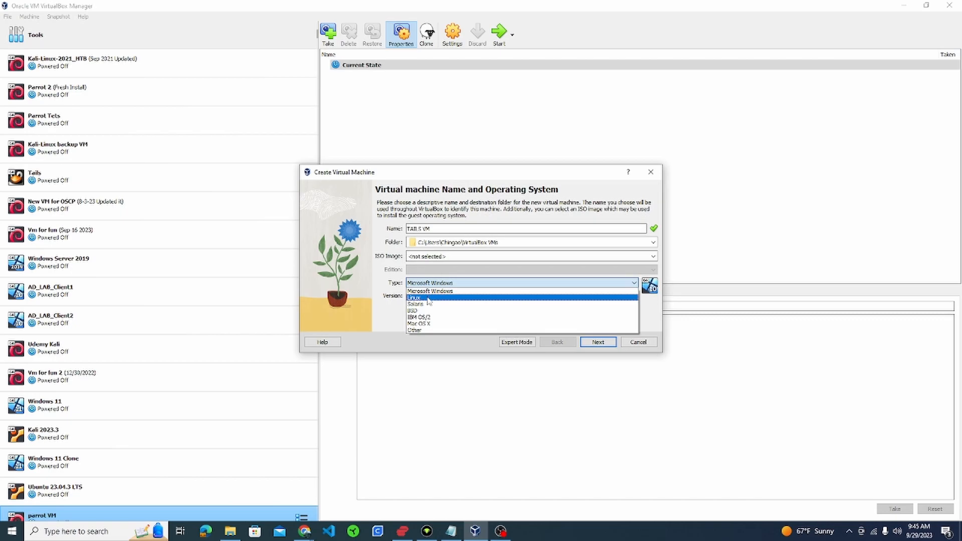
left_click(428, 298)
left_click(428, 296)
scroll(438, 334, "down", 8)
scroll(437, 333, "down", 6)
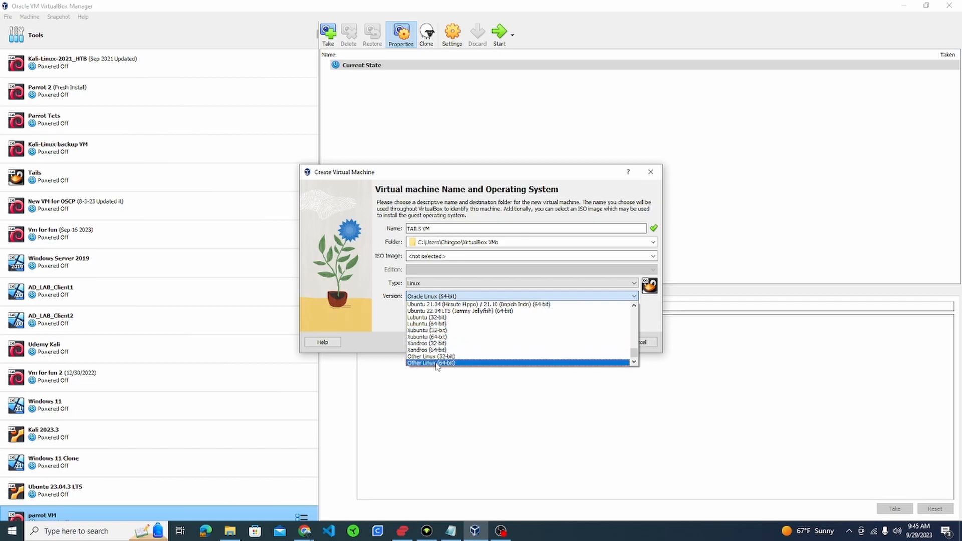
left_click(437, 362)
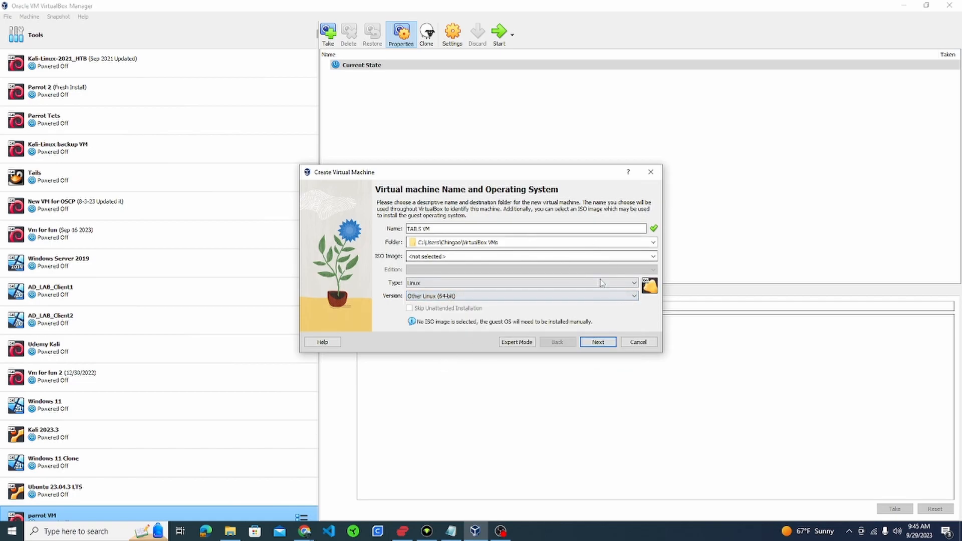
left_click(597, 343)
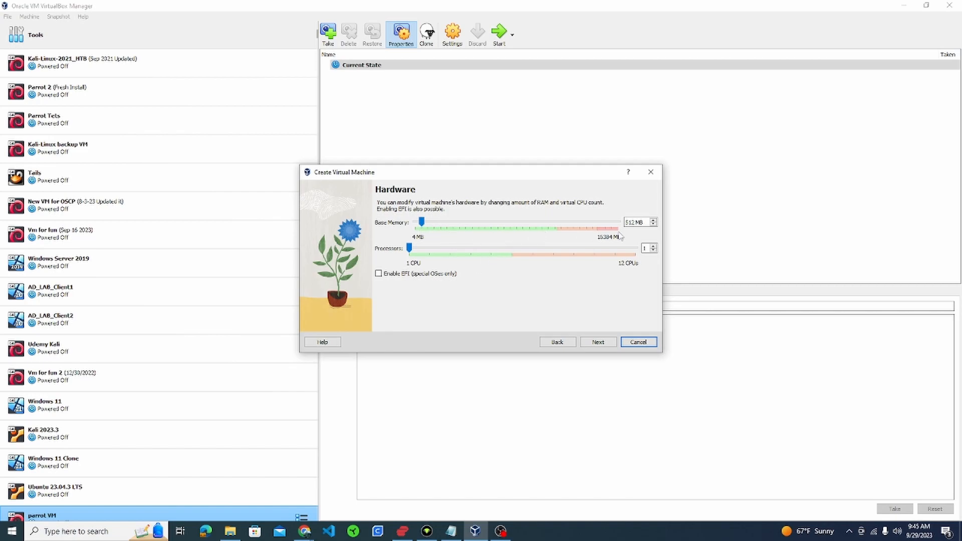
- Create TAILS VM with 2048 MB base memory, 2 processors and the default 8 GB disk
left_click_drag(423, 223, 443, 224)
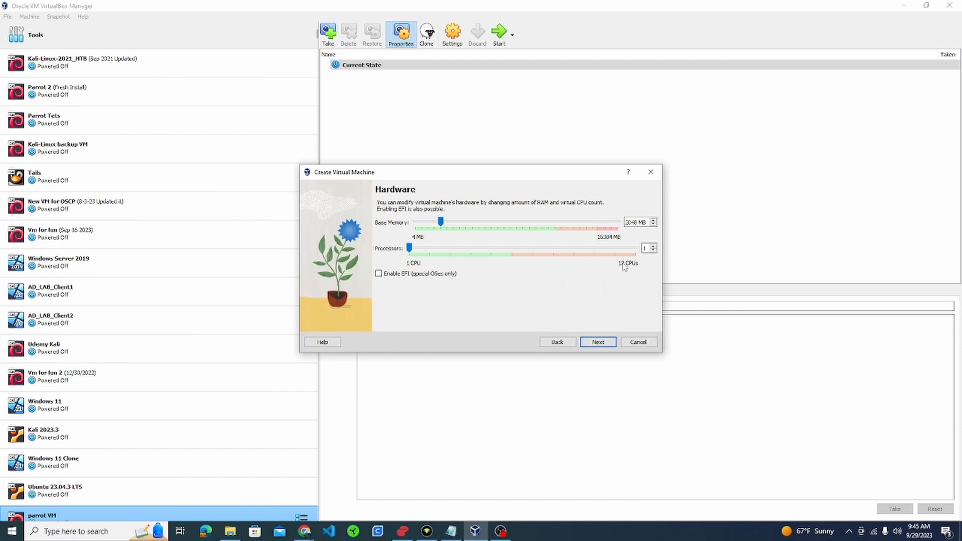
left_click(653, 246)
left_click(599, 344)
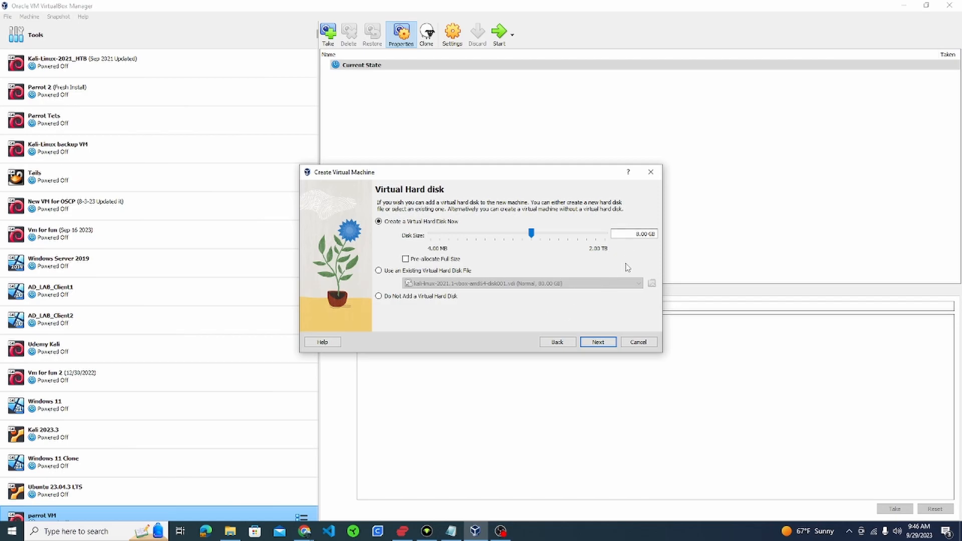
left_click(597, 343)
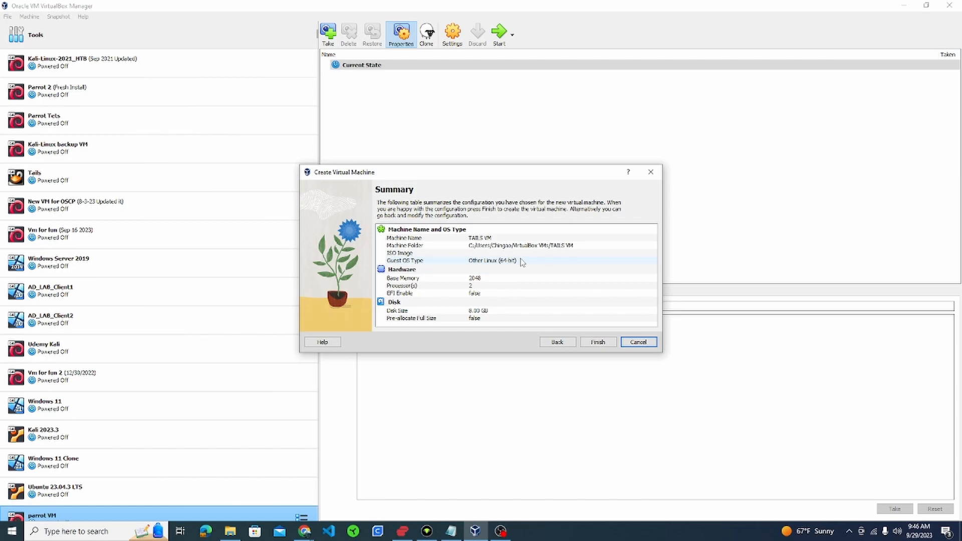
left_click(600, 343)
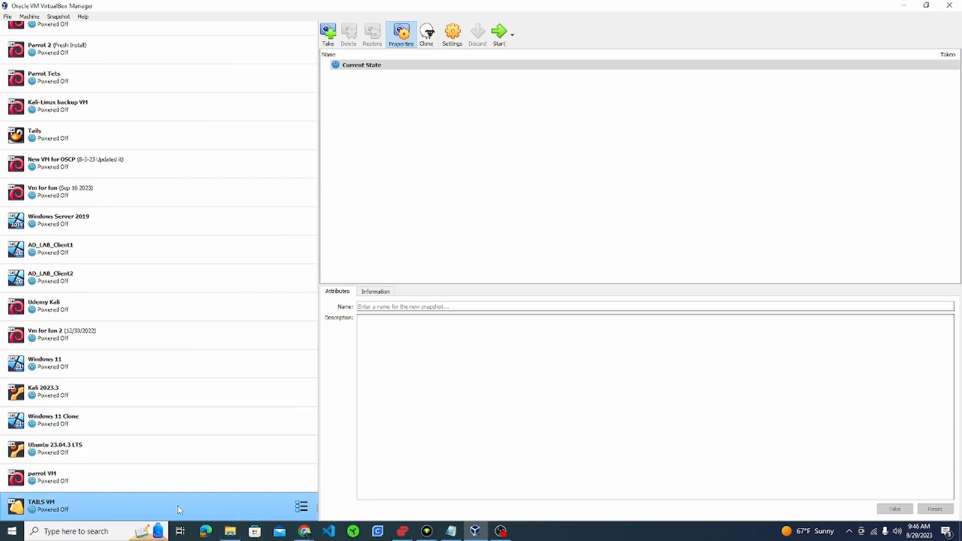
- In TAILS VM's General > Advanced settings, make Shared Clipboard and Drag'n'Drop Bidirectional
left_click(458, 41)
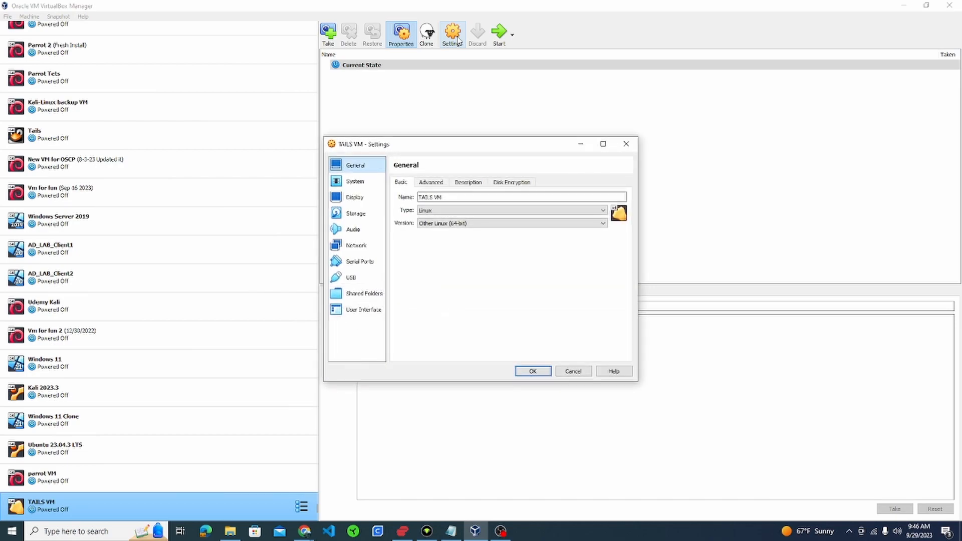
left_click(431, 182)
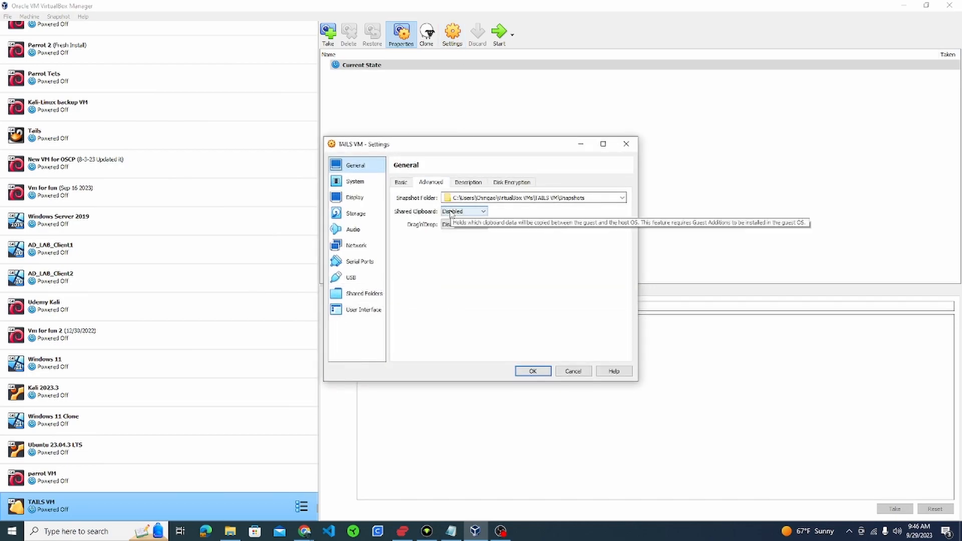
left_click(457, 213)
left_click(458, 239)
left_click(461, 225)
left_click(463, 253)
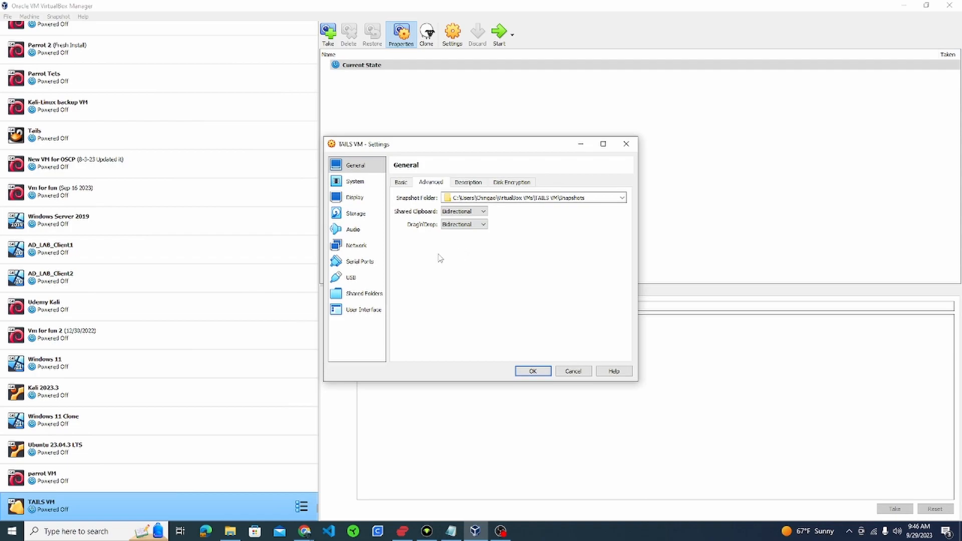
- Review the System processor settings, then select the empty IDE optical drive under Storage
left_click(364, 187)
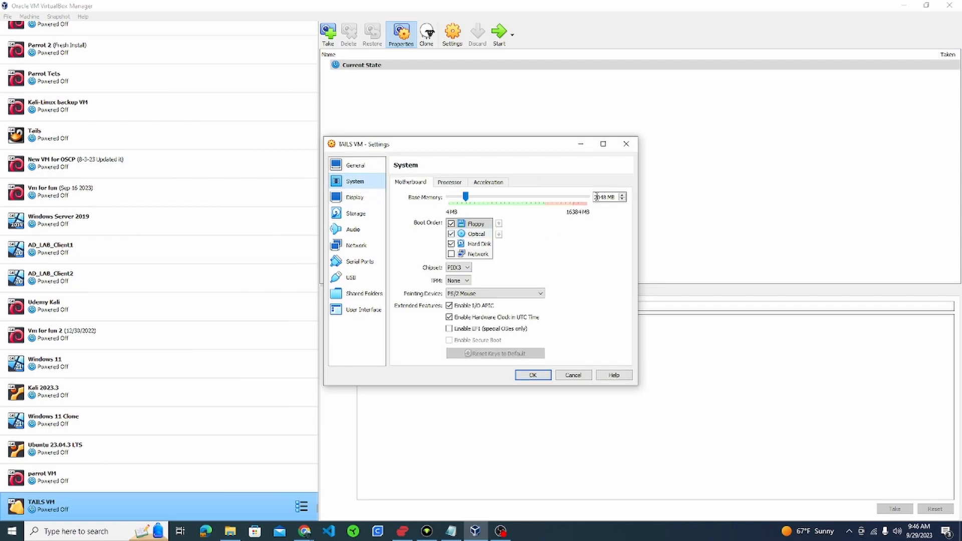
left_click(450, 183)
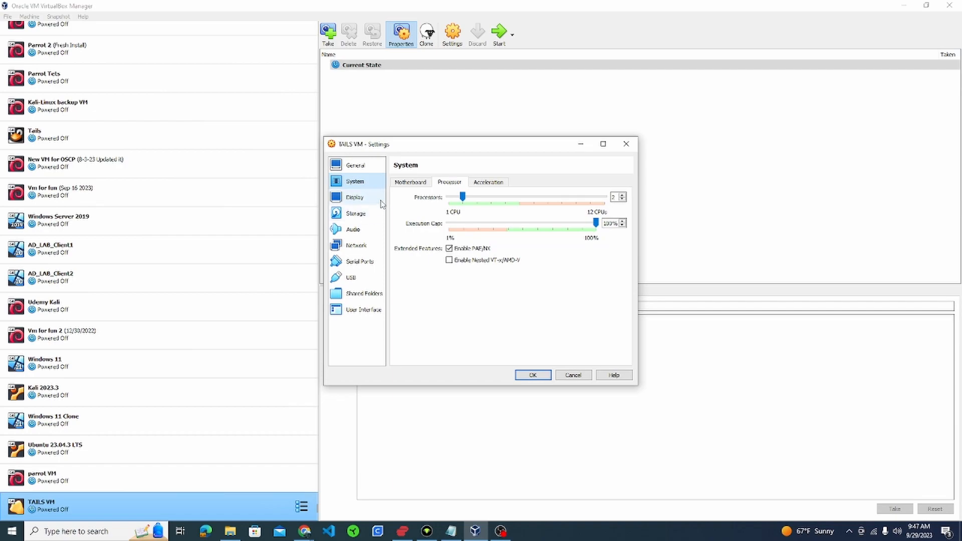
left_click(357, 215)
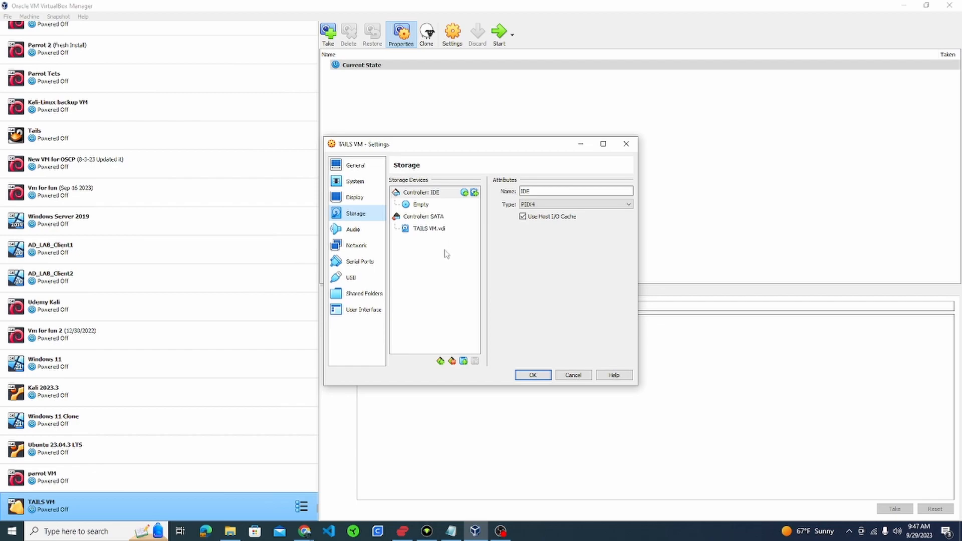
left_click(423, 207)
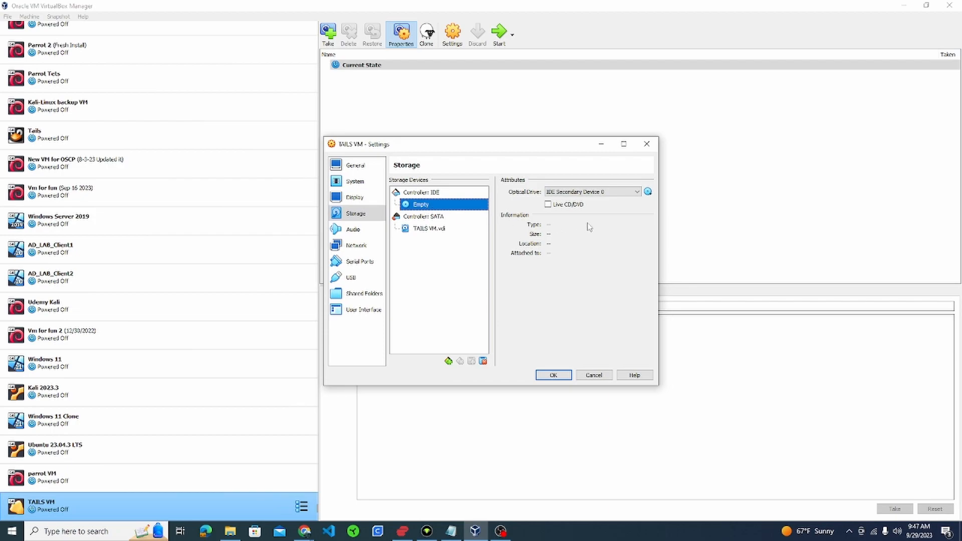
- Load tails-amd64-5.17.1.iso from Downloads into the optical drive, confirm NAT networking, and save
left_click(649, 193)
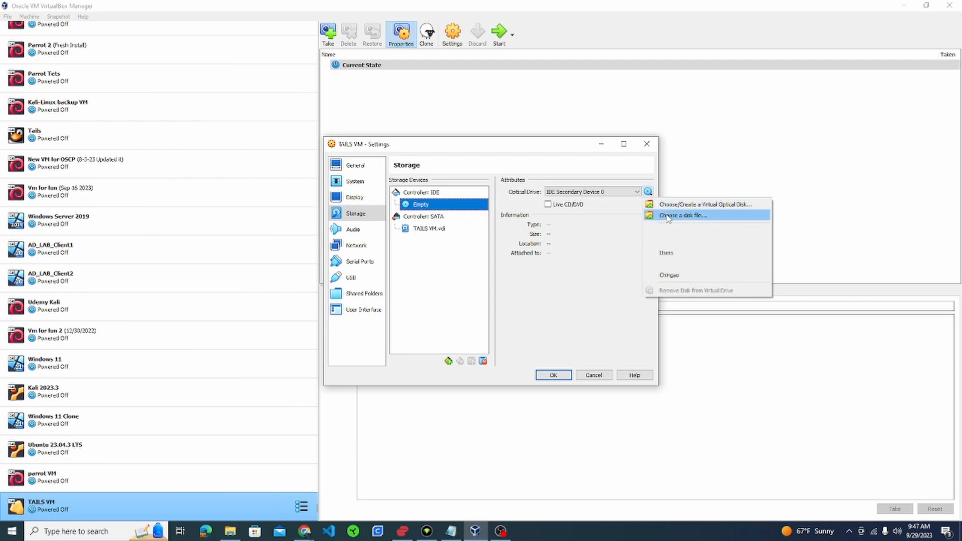
left_click(695, 220)
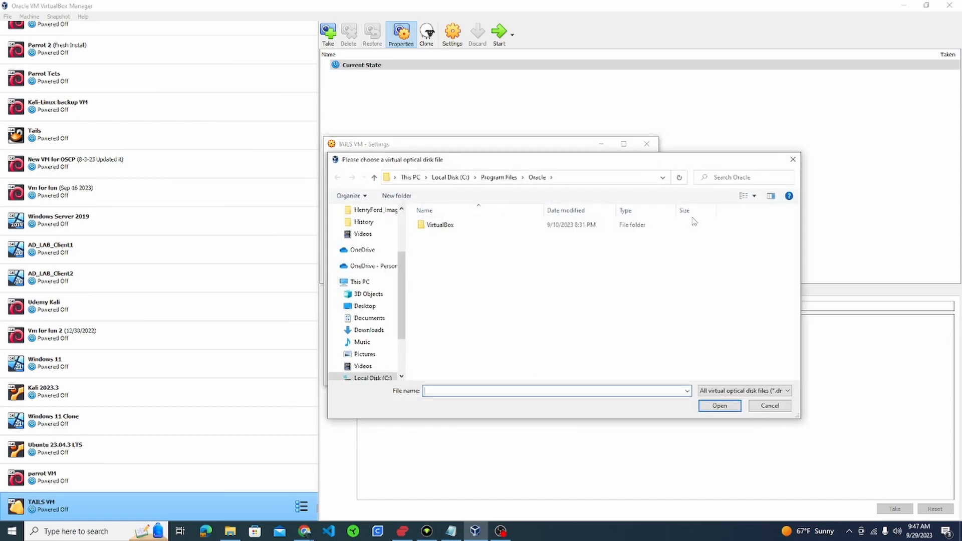
scroll(381, 248, "up", 3)
left_click(380, 244)
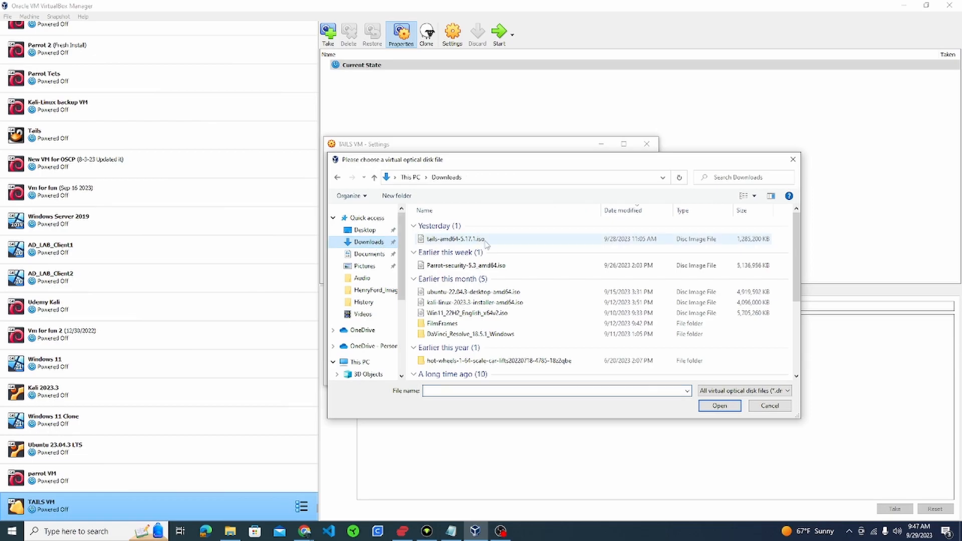
left_click(470, 242)
left_click(714, 406)
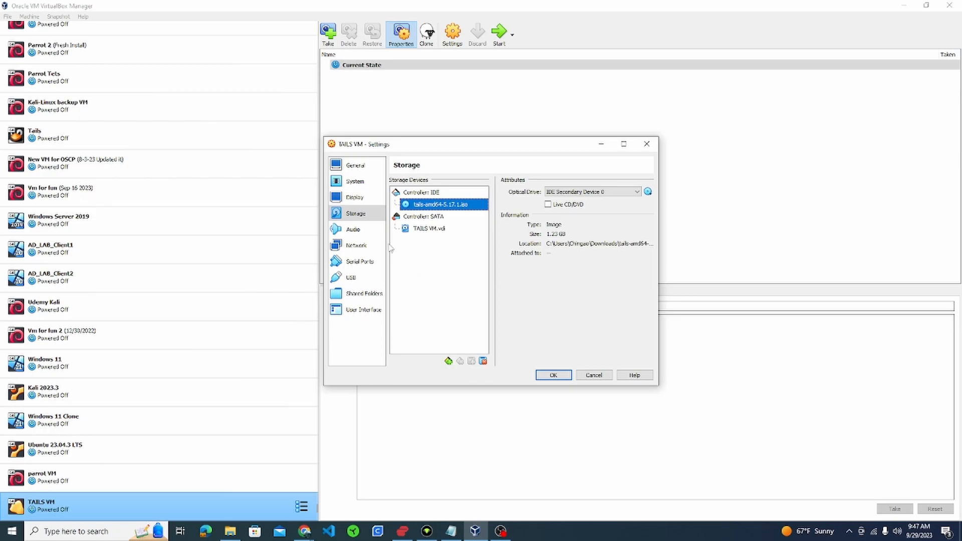
left_click(366, 246)
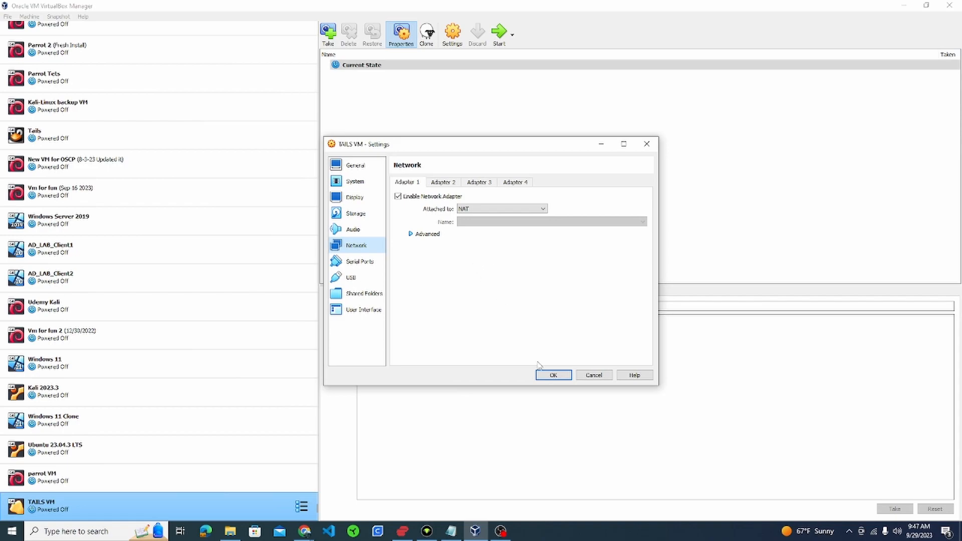
left_click(554, 377)
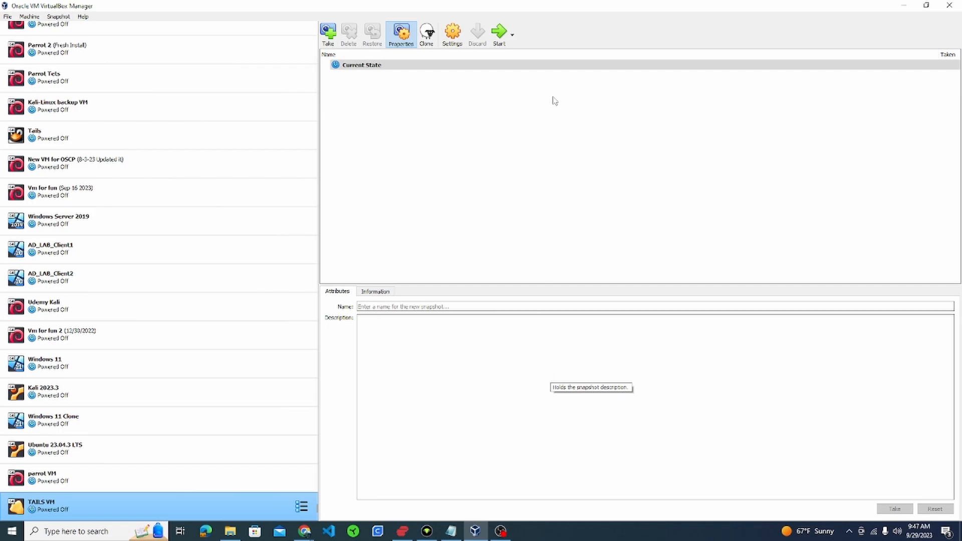
- Boot TAILS VM and start Tails with Create Persistent Storage switched on
left_click(500, 40)
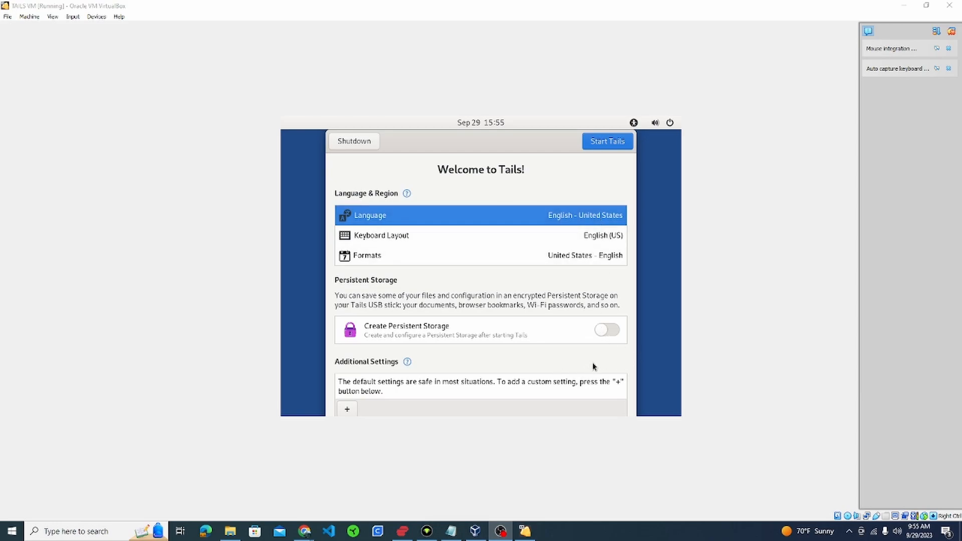
left_click(601, 332)
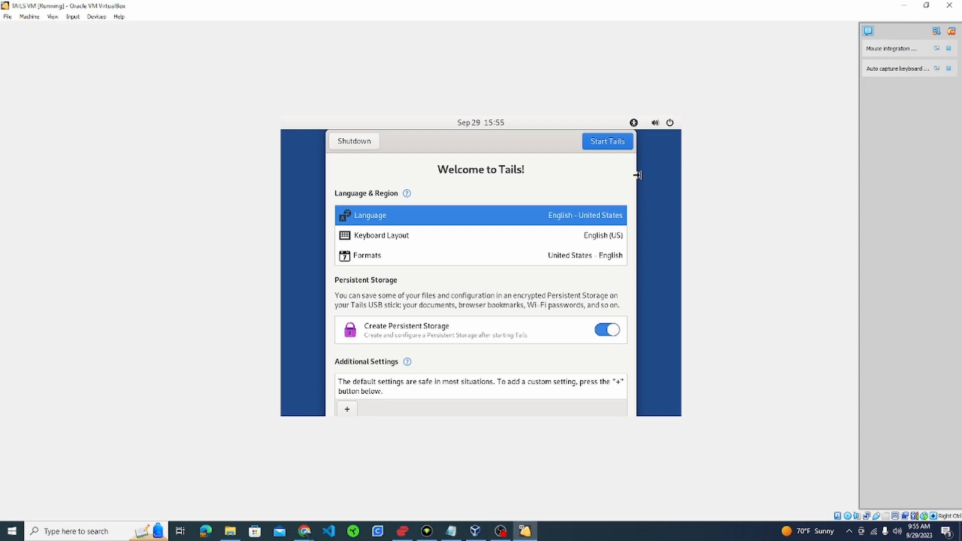
left_click(615, 143)
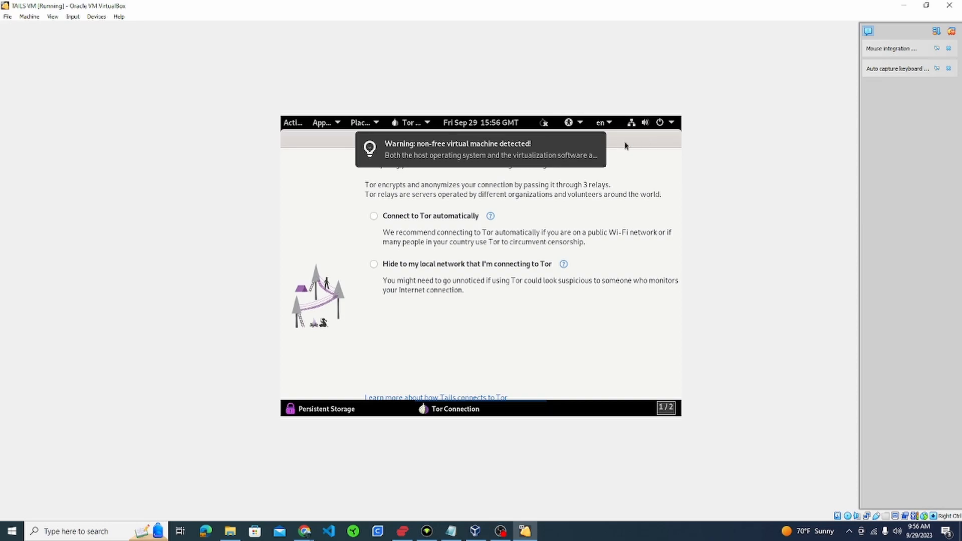
- Dismiss the non-free VM warning, choose Connect to Tor automatically, and check the system menu
mouse_move(575, 169)
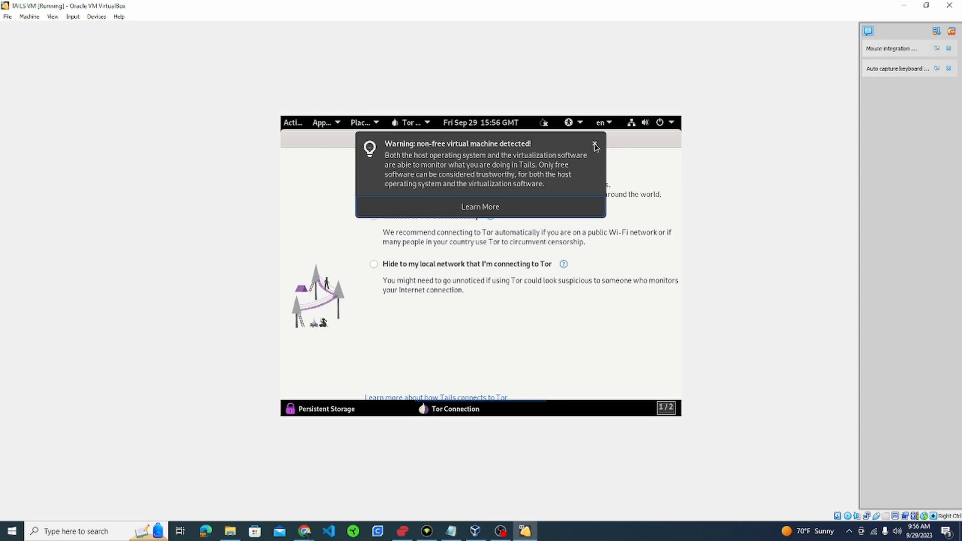
left_click(595, 145)
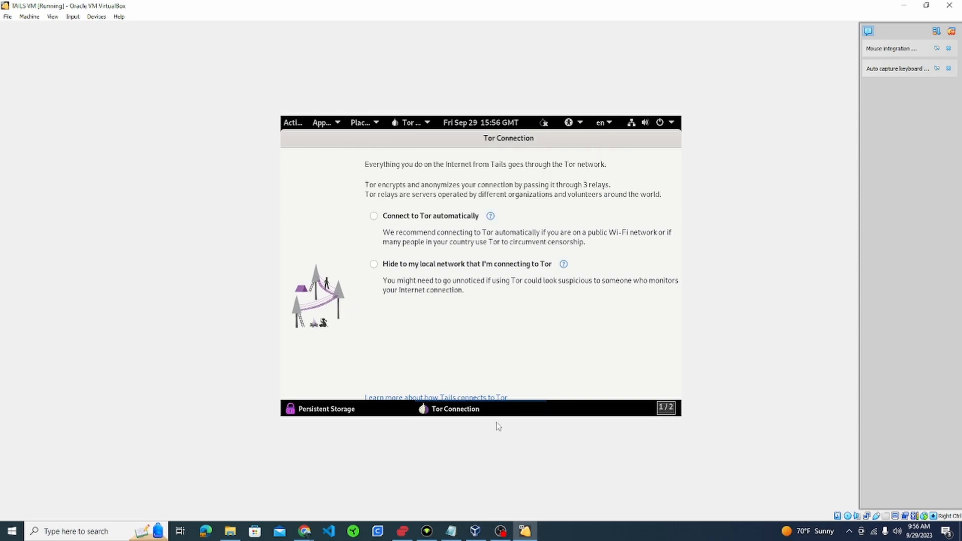
left_click(374, 216)
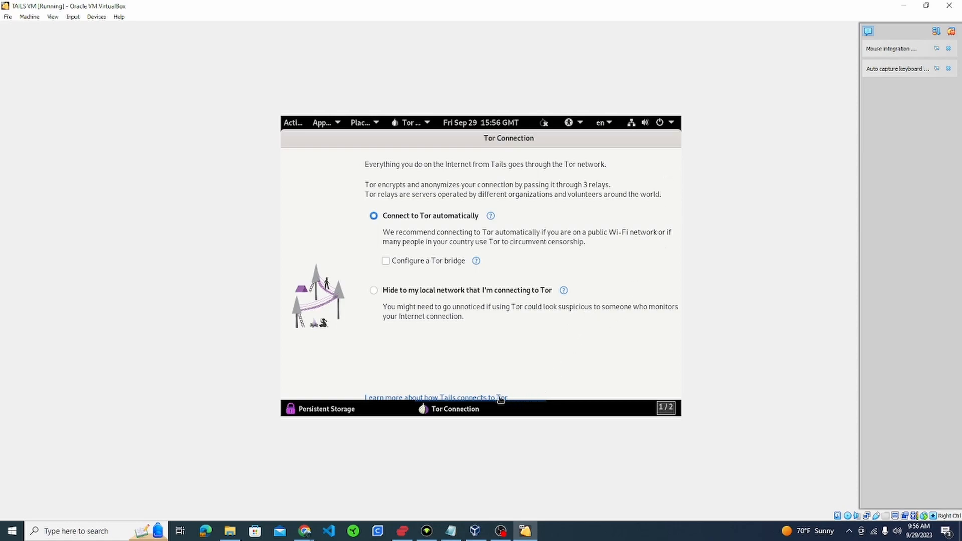
left_click(672, 124)
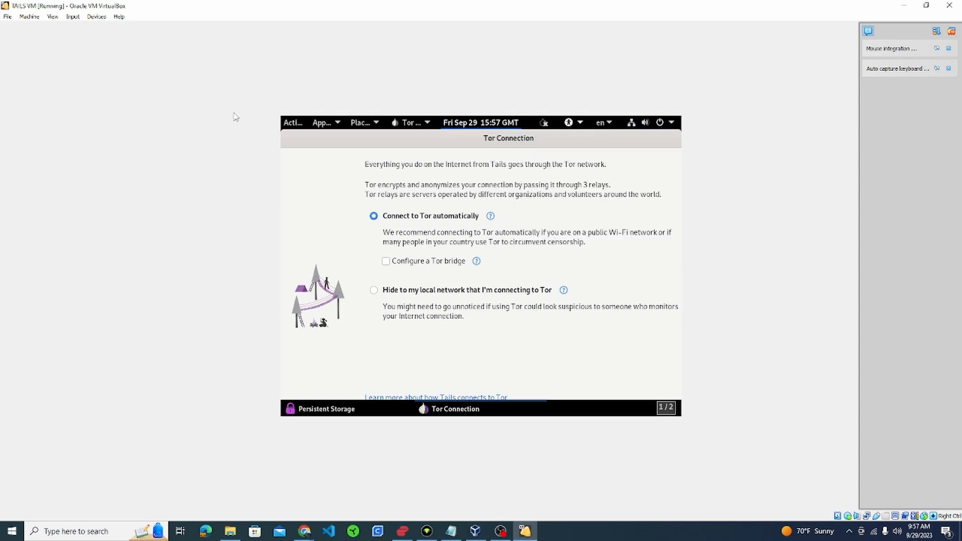
- In Tails Settings > Displays, set the resolution to 1920×1200 (16:10), apply and keep it
left_click(289, 126)
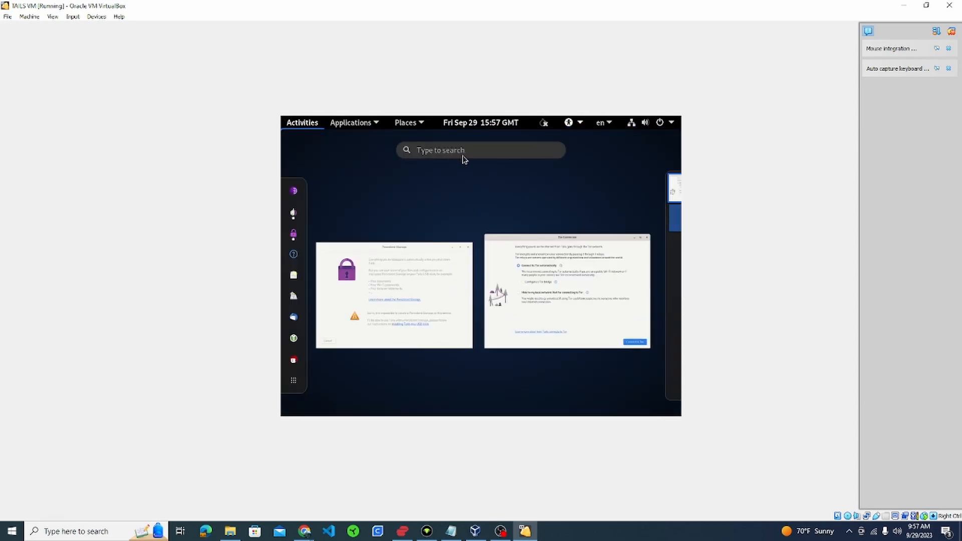
type("sett")
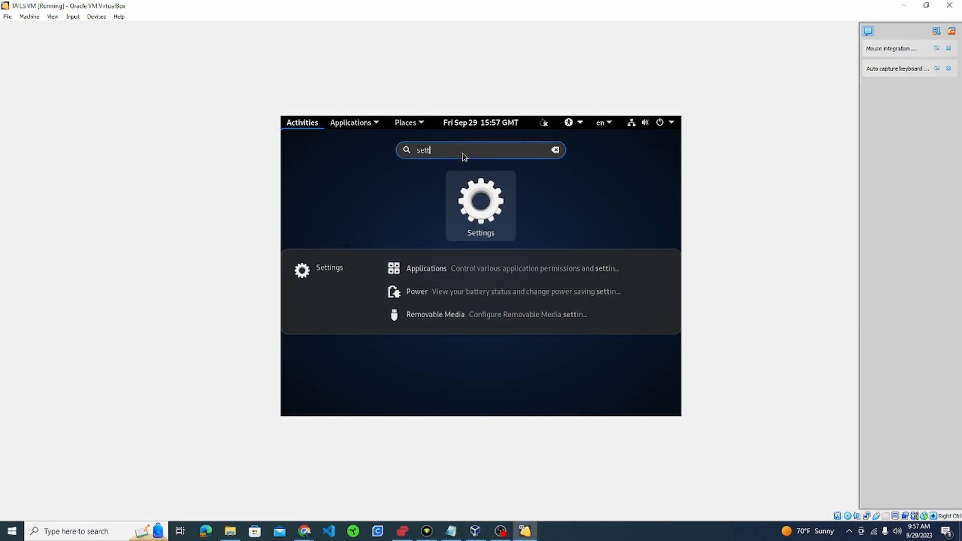
left_click(470, 199)
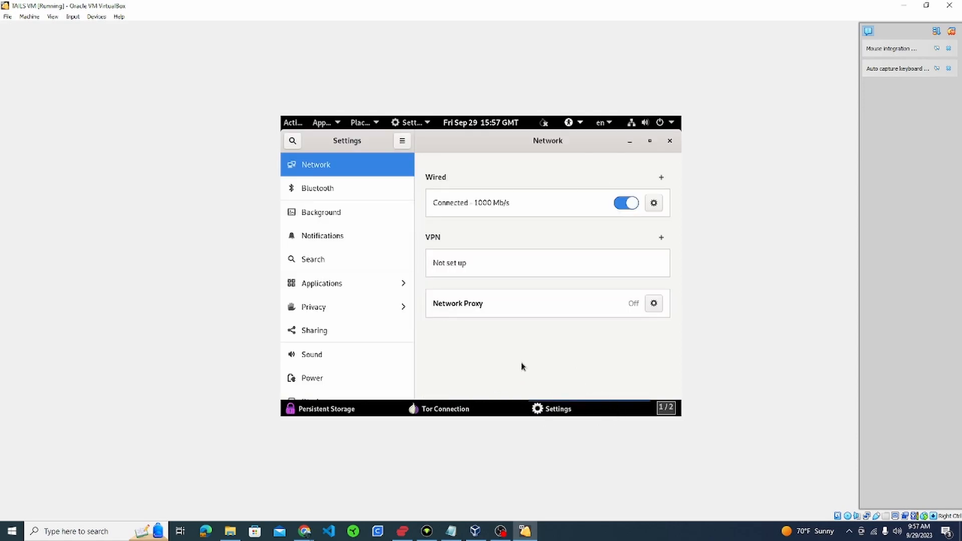
scroll(359, 340, "down", 5)
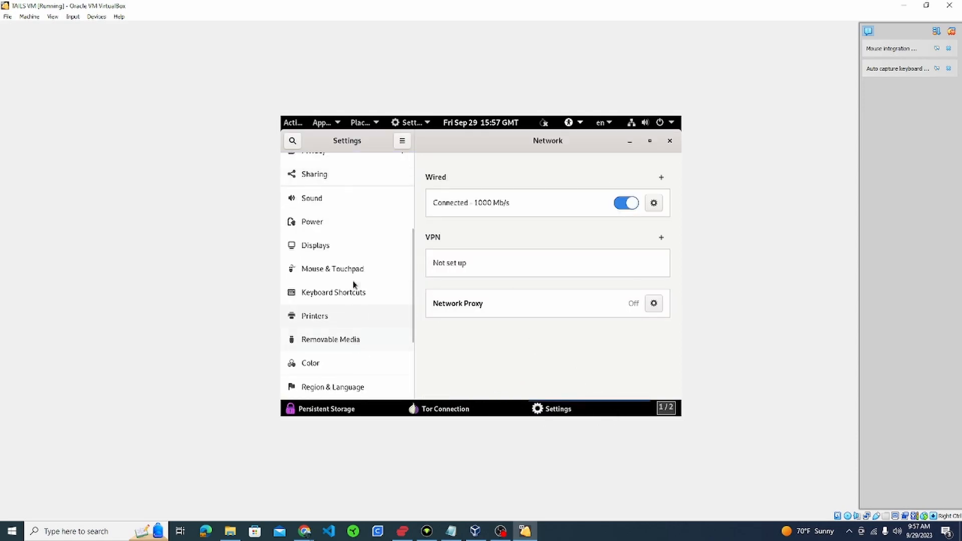
left_click(310, 245)
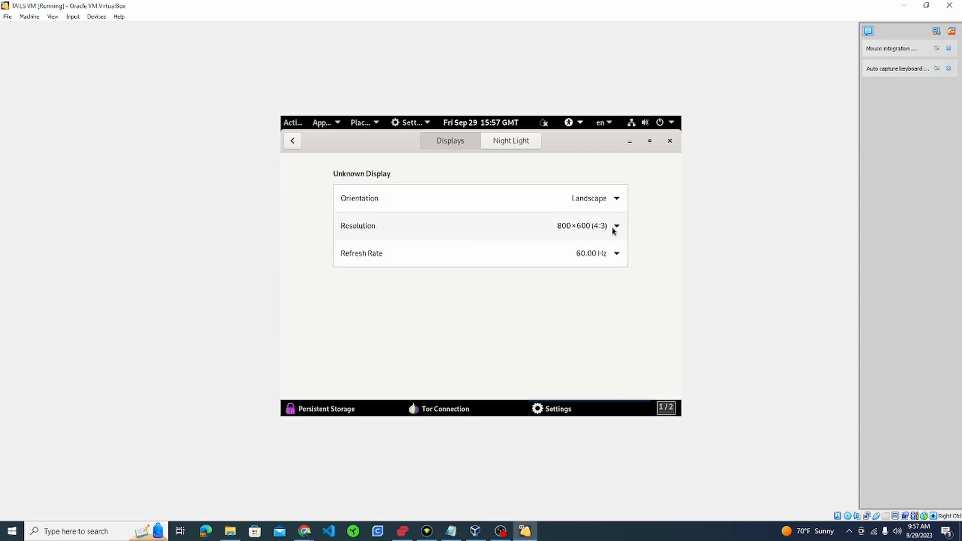
left_click(618, 228)
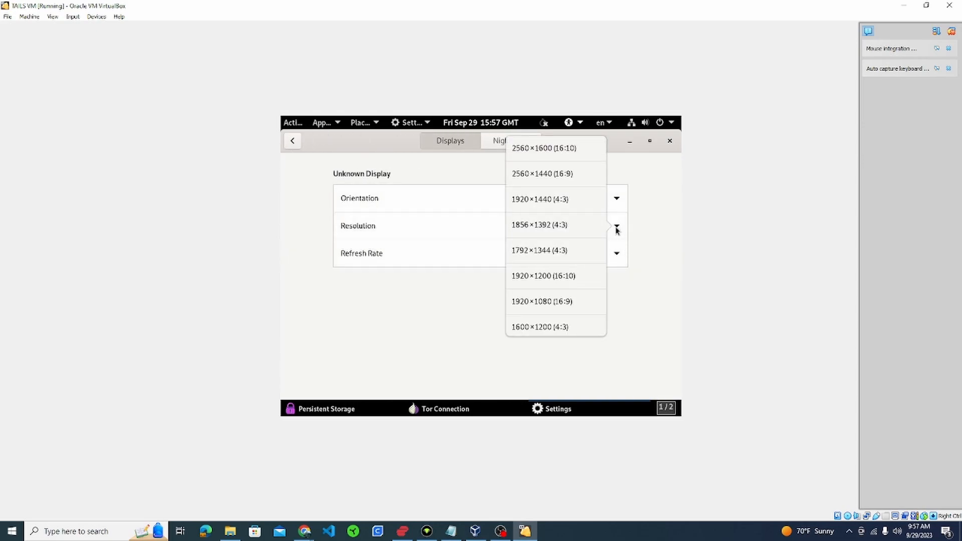
left_click(555, 275)
left_click(647, 141)
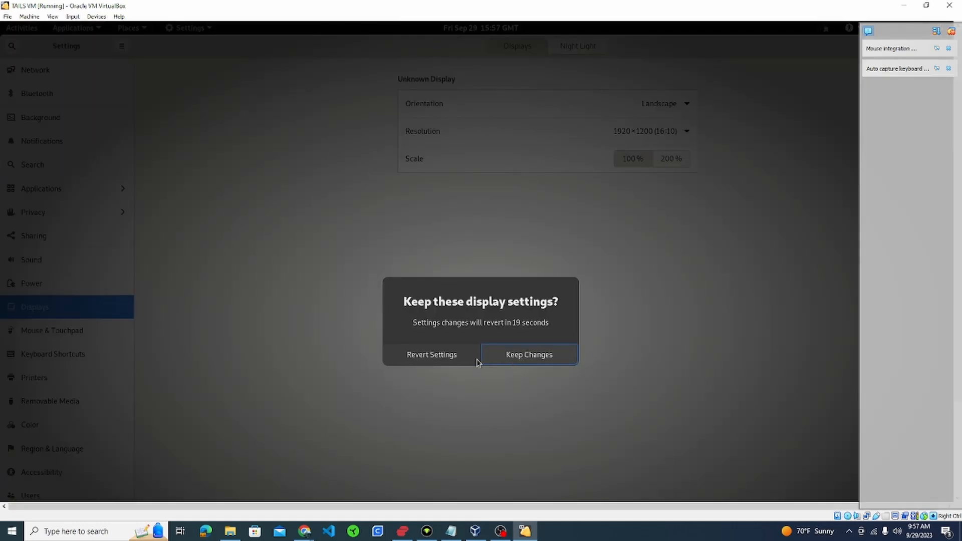
left_click(554, 359)
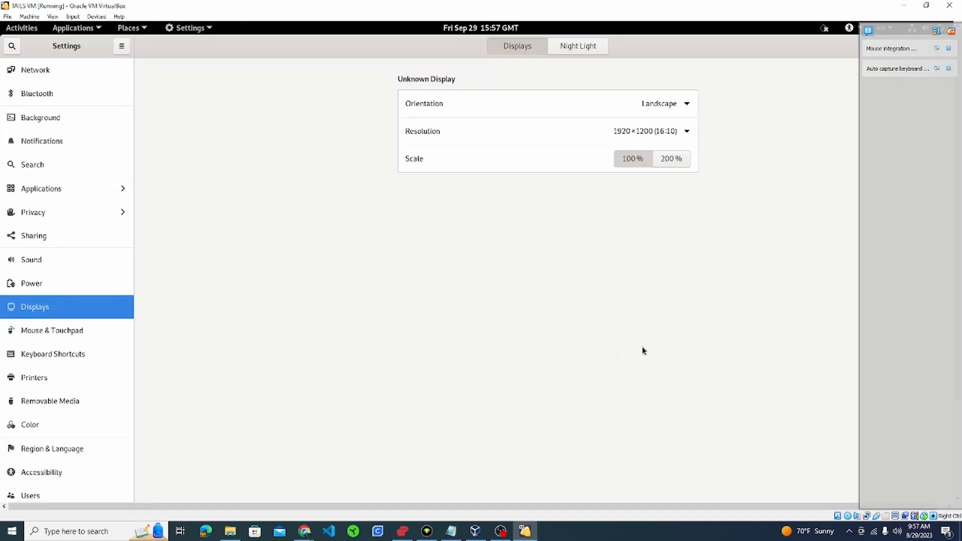
left_click(952, 34)
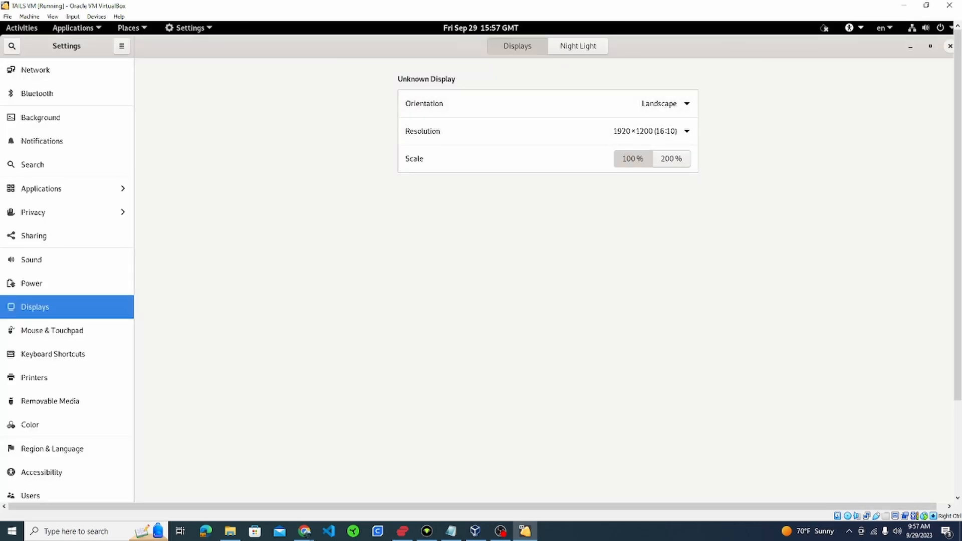
- Connect Tails to Tor, then start Tor Browser and scroll through the tails.net welcome page
left_click(950, 45)
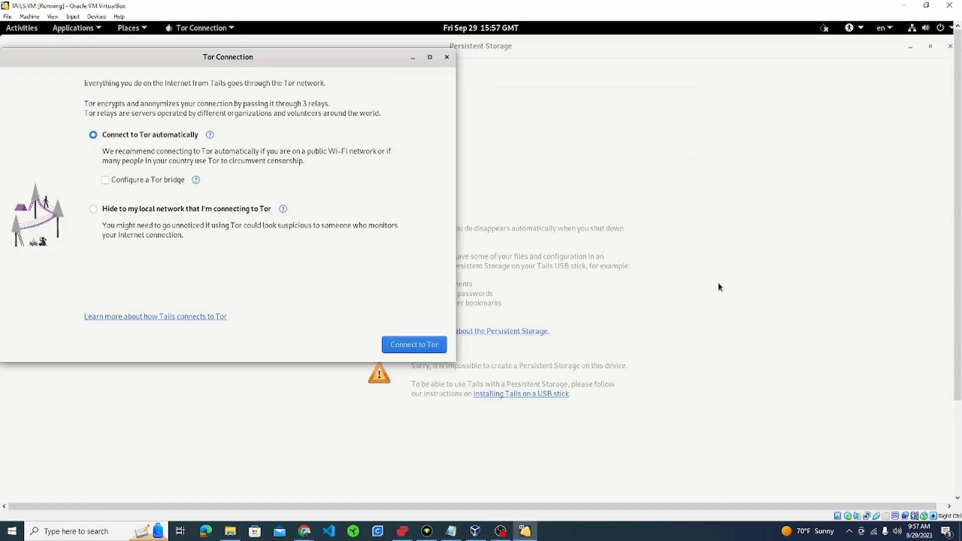
left_click(408, 349)
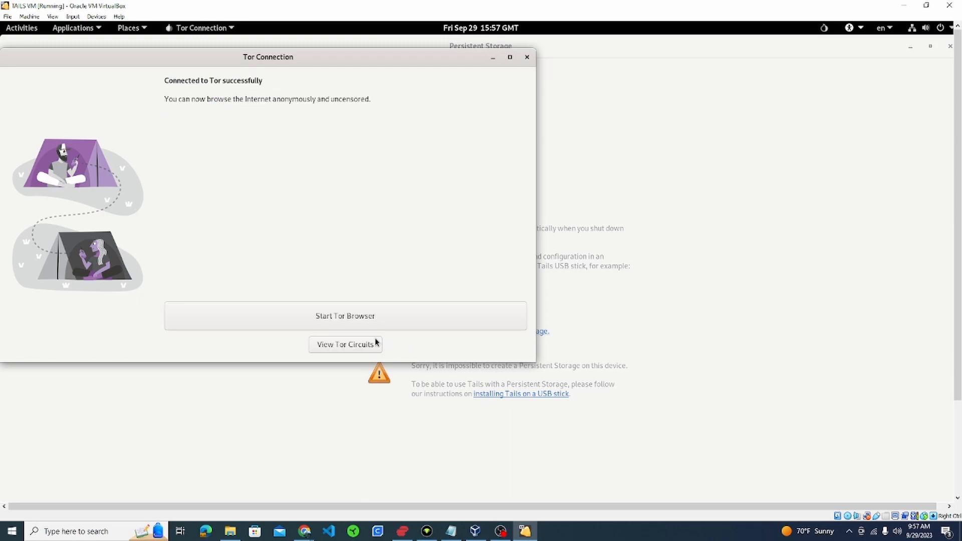
left_click(352, 319)
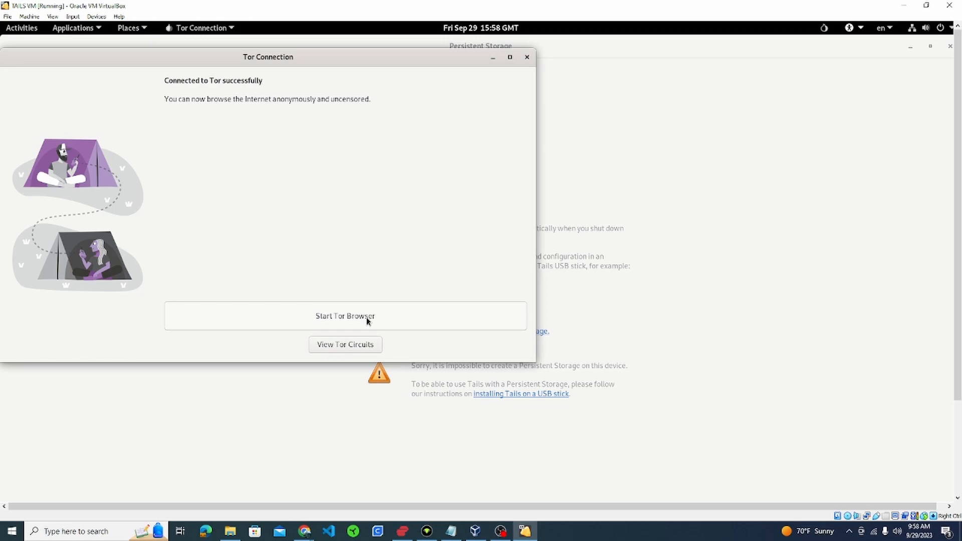
left_click(367, 319)
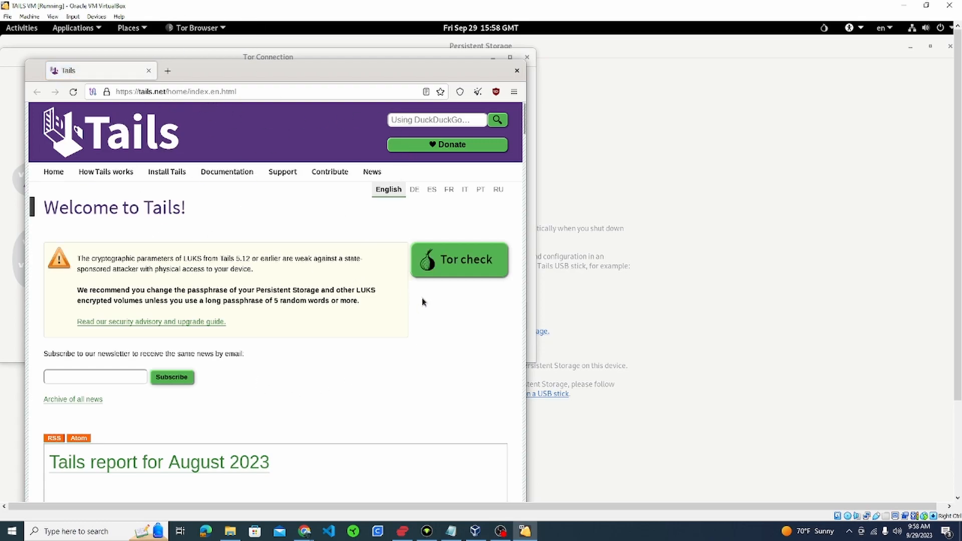
scroll(422, 300, "down", 3)
scroll(423, 306, "down", 1)
scroll(423, 307, "up", 5)
- Close the Tor Browser, Tor Connection and Persistent Storage windows
left_click(517, 72)
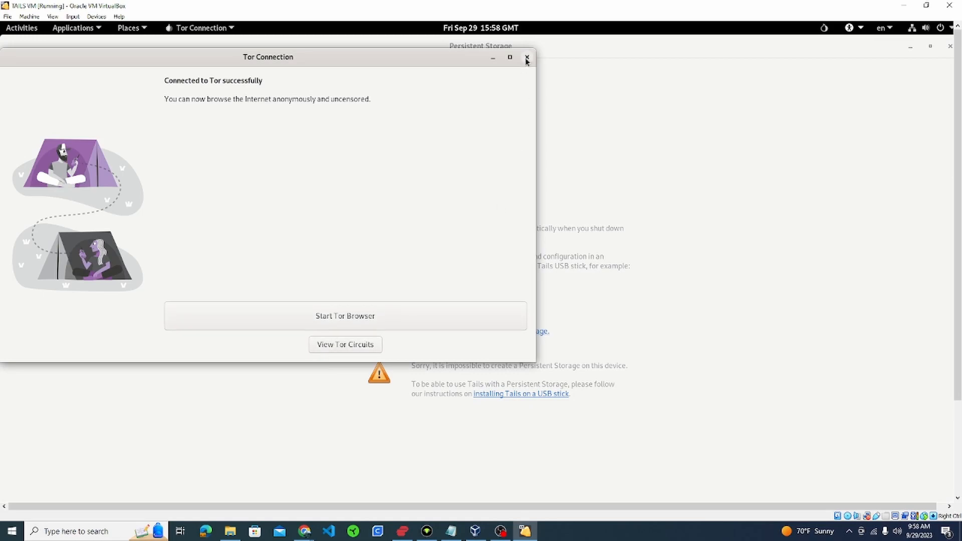
left_click(526, 57)
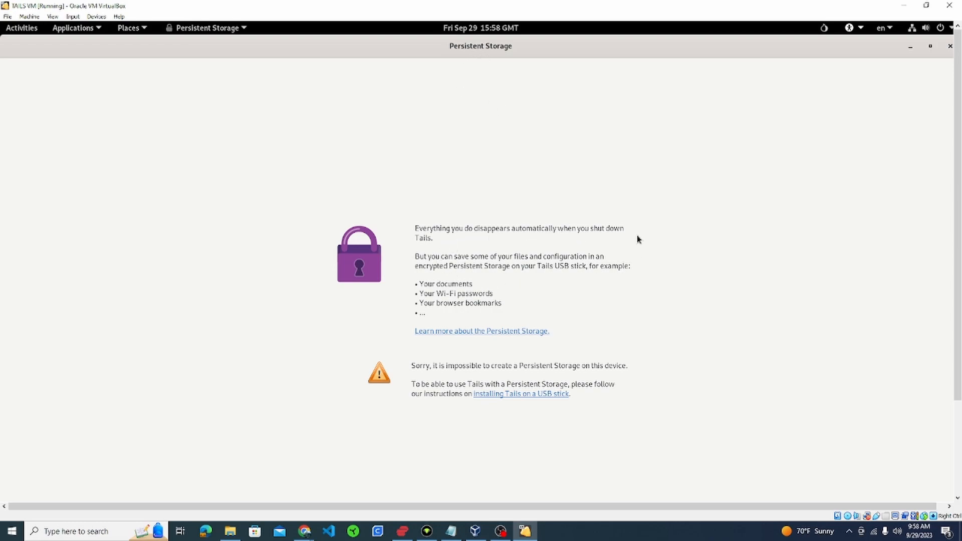
left_click(951, 47)
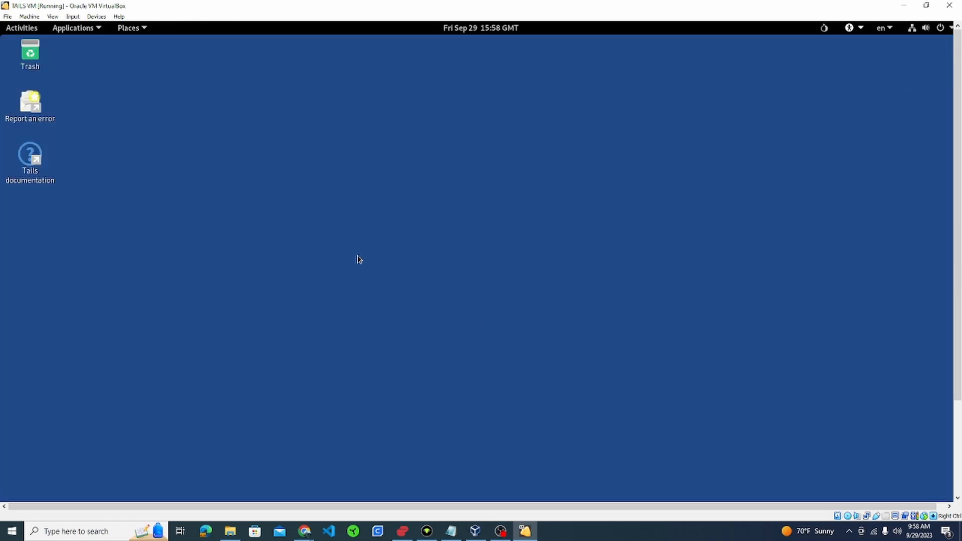